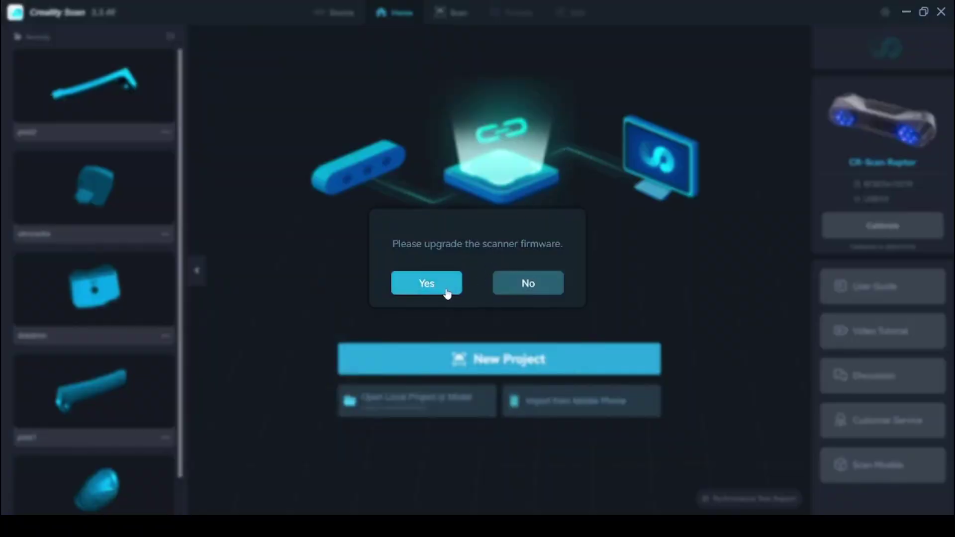
Step: Upgrade the scanner firmware and dismiss the upgrade success message
{"action": "left_click", "coordinate": [446, 290]}
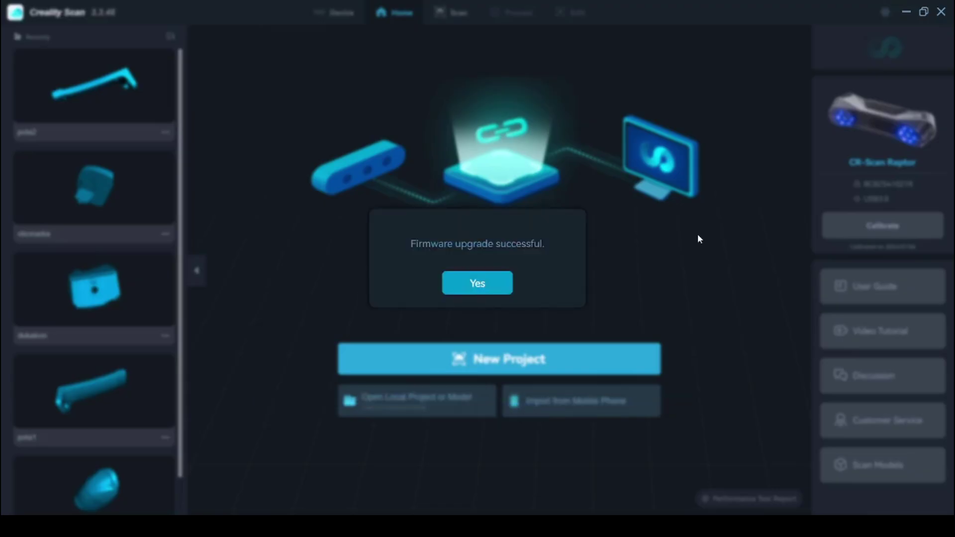
{"action": "left_click", "coordinate": [478, 286]}
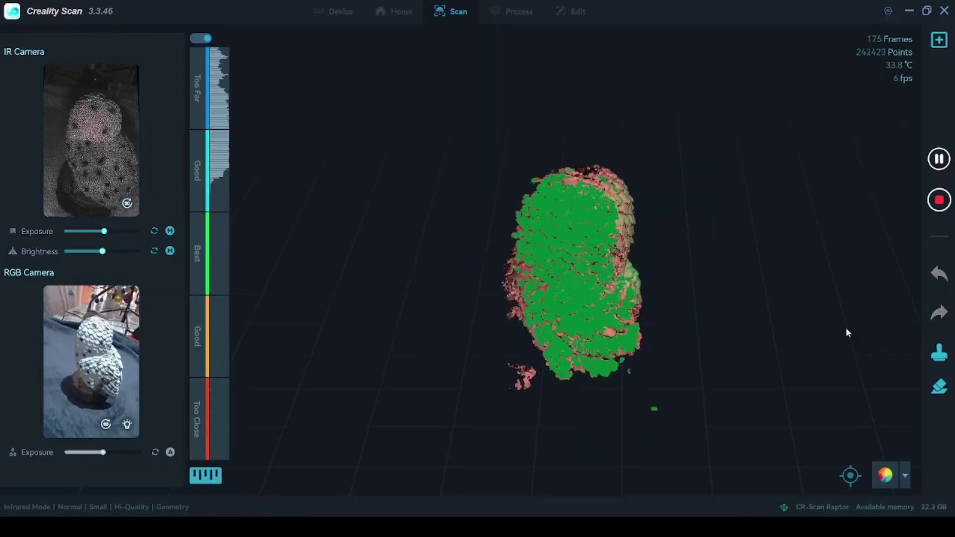
Step: Pause and resume the owl scan, then raise the IR camera brightness
{"action": "left_click", "coordinate": [939, 275]}
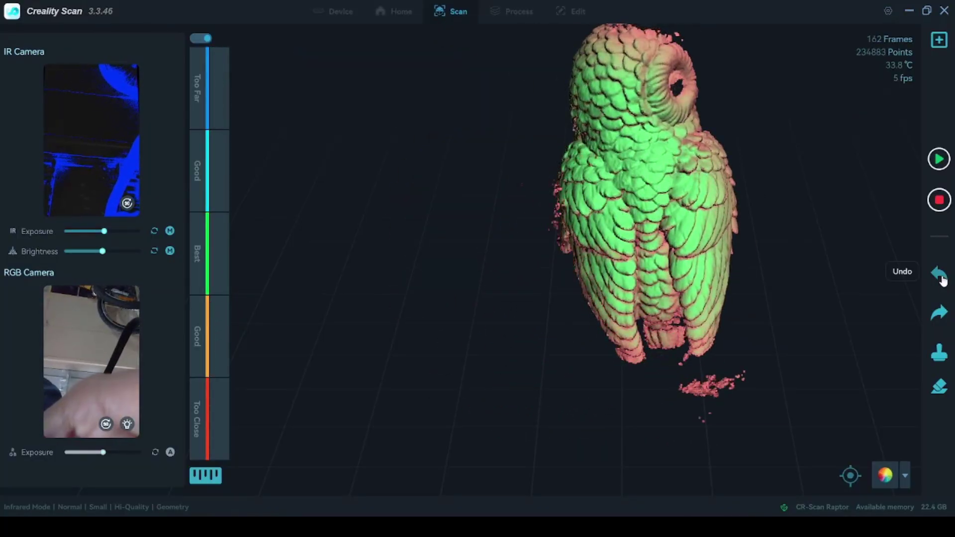
{"action": "key", "text": "space"}
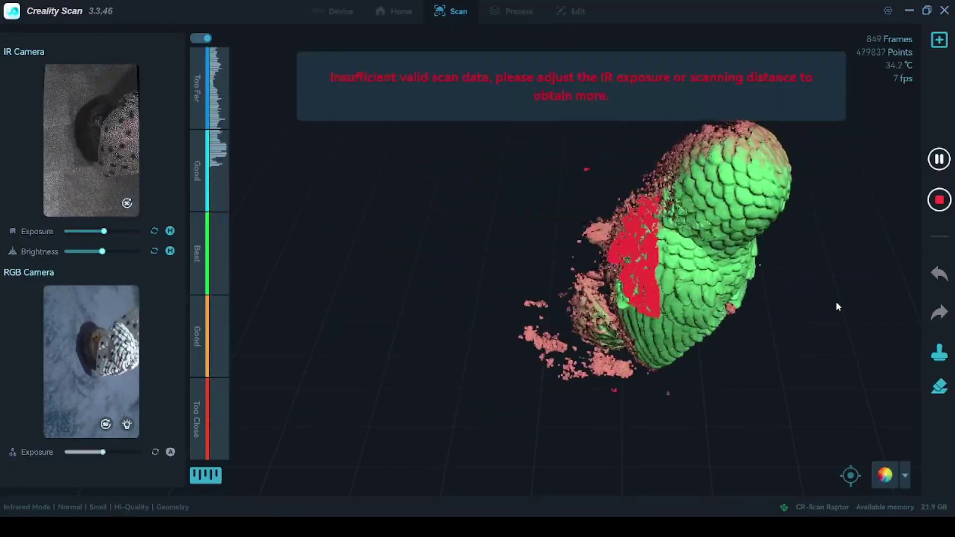
{"action": "left_click", "coordinate": [126, 252]}
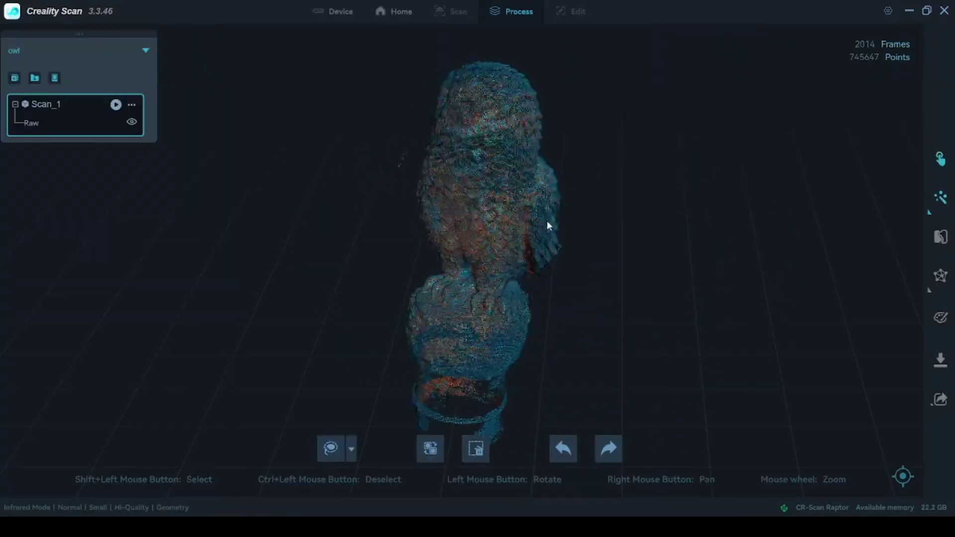
Step: Finish the owl scan and start optimizing its point cloud
{"action": "left_click", "coordinate": [940, 198]}
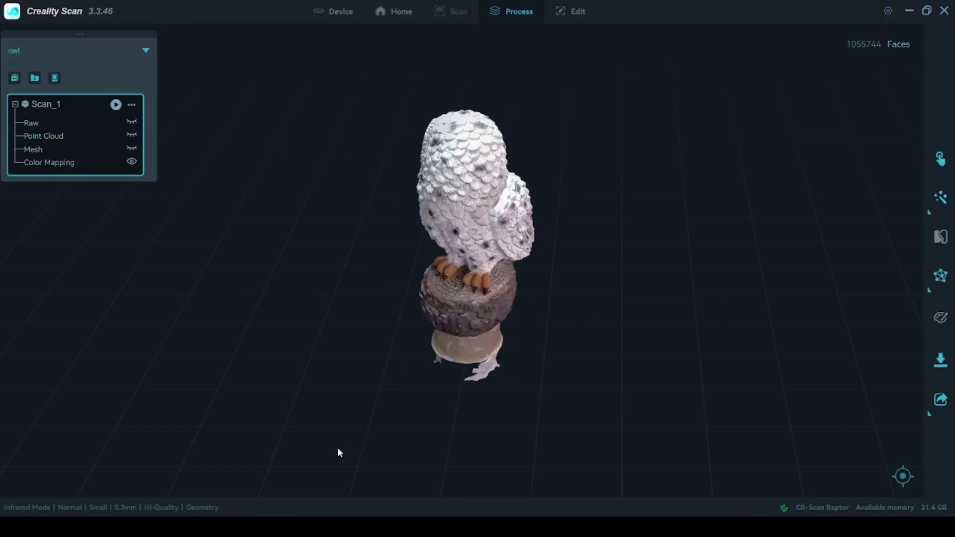
Step: Orbit and zoom the owl mesh to inspect its front, top, face and side
{"action": "left_click_drag", "start_coordinate": [364, 390], "coordinate": [617, 222]}
{"action": "scroll", "coordinate": [615, 222], "scroll_direction": "up", "scroll_amount": 3}
{"action": "left_click_drag", "start_coordinate": [483, 184], "coordinate": [379, 342]}
{"action": "scroll", "coordinate": [512, 230], "scroll_direction": "up", "scroll_amount": 3}
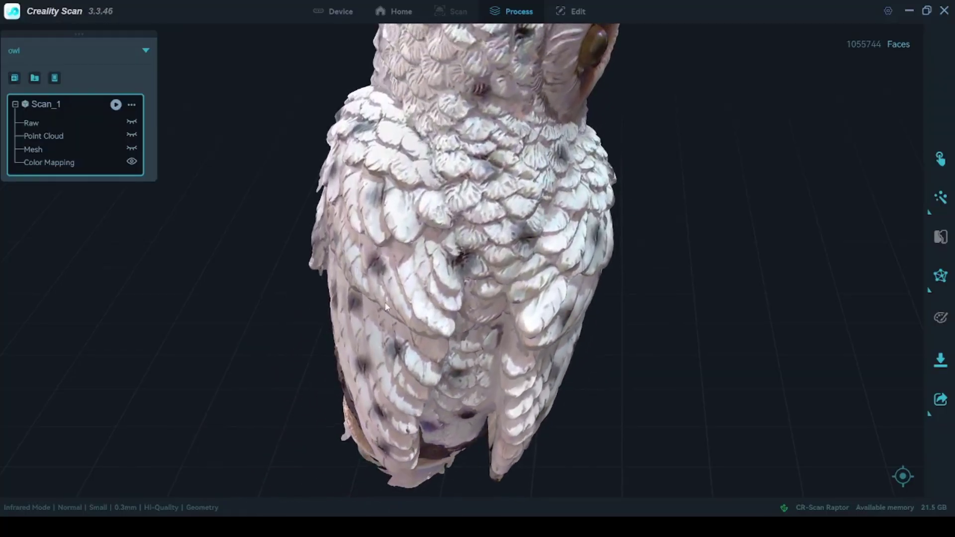
{"action": "left_click_drag", "start_coordinate": [386, 306], "coordinate": [663, 244]}
{"action": "mouse_move", "coordinate": [941, 198]}
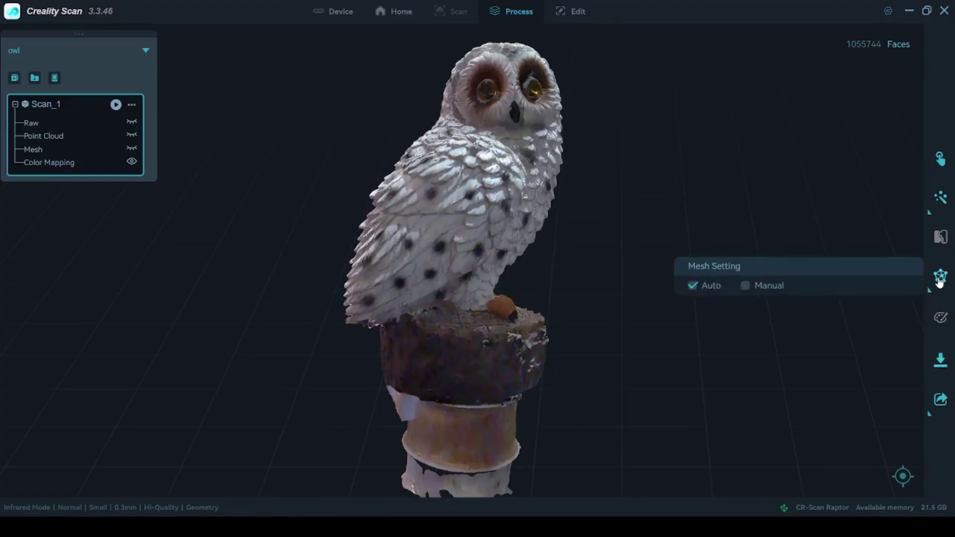
{"action": "left_click_drag", "start_coordinate": [517, 406], "coordinate": [533, 226]}
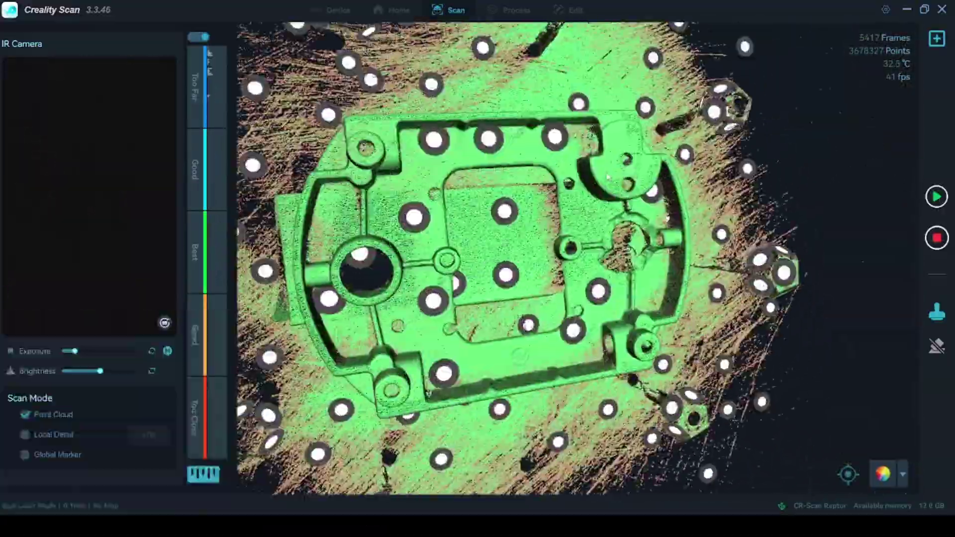
Step: Check the part's coverage, toggle scanning, then complete the scan and confirm
{"action": "left_click_drag", "start_coordinate": [608, 177], "coordinate": [833, 183]}
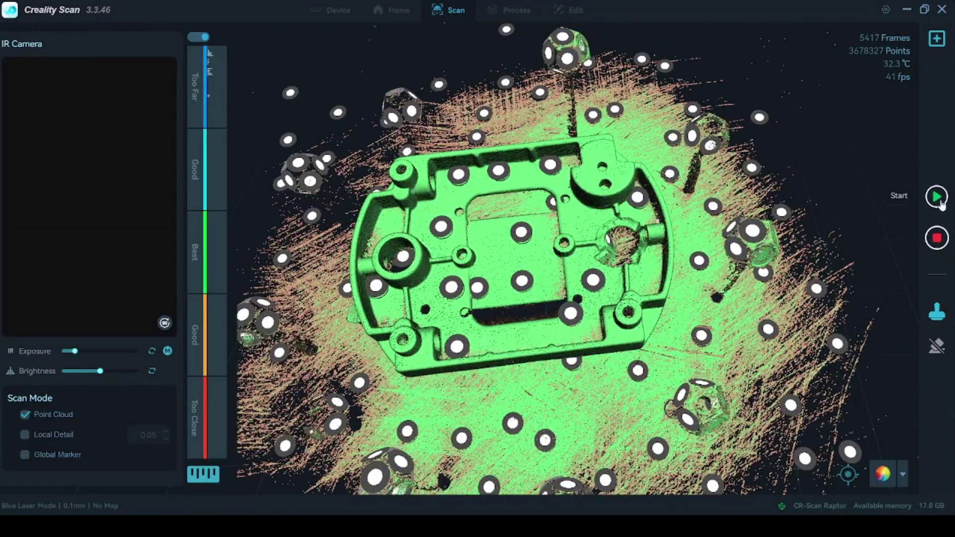
{"action": "left_click", "coordinate": [937, 198]}
{"action": "left_click", "coordinate": [937, 198]}
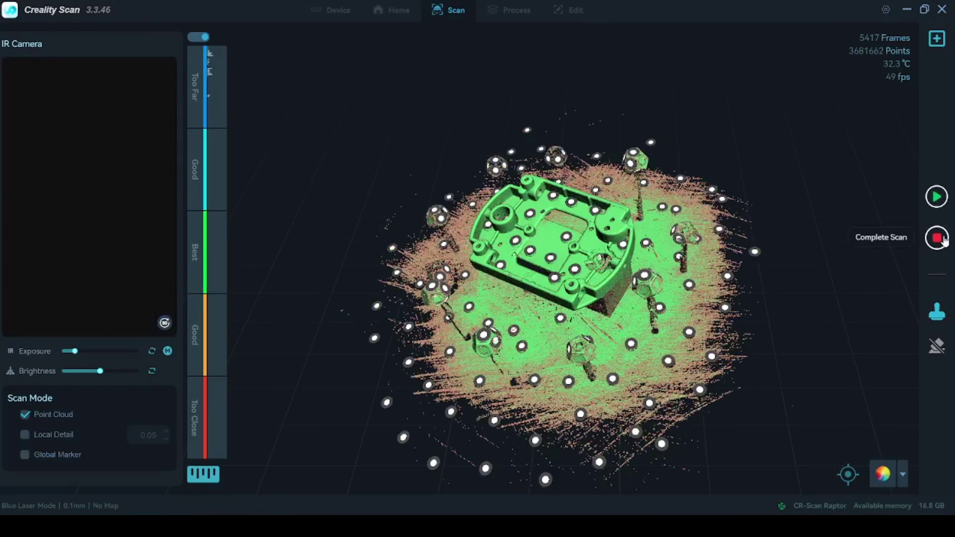
{"action": "left_click", "coordinate": [937, 238]}
{"action": "key", "text": "Return"}
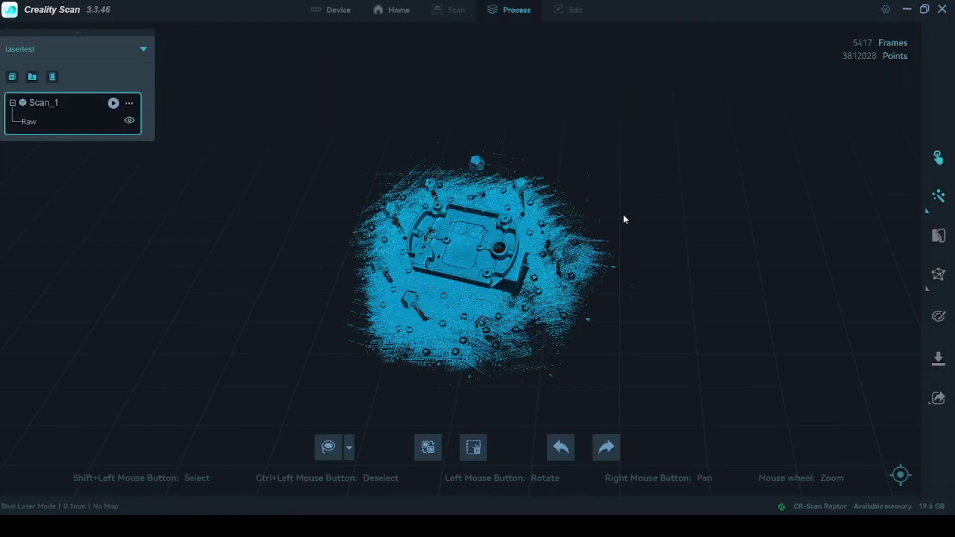
Step: Lasso and delete the floor and marker points around the part's point cloud
{"action": "scroll", "coordinate": [417, 223], "scroll_direction": "up", "scroll_amount": 3}
{"action": "left_click_drag", "start_coordinate": [448, 315], "coordinate": [495, 362]}
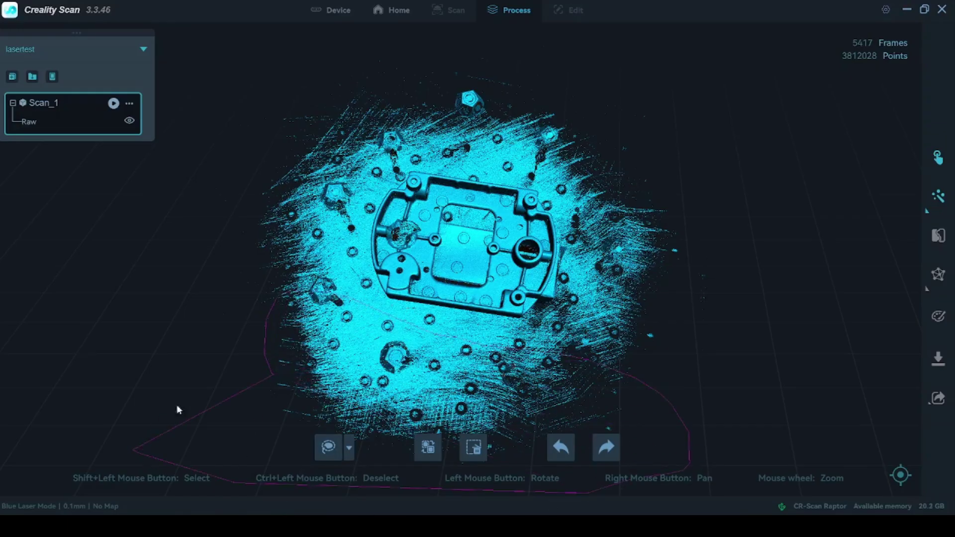
{"action": "left_click_drag", "start_coordinate": [193, 400], "coordinate": [231, 374], "text": "shift"}
{"action": "key", "text": "Delete"}
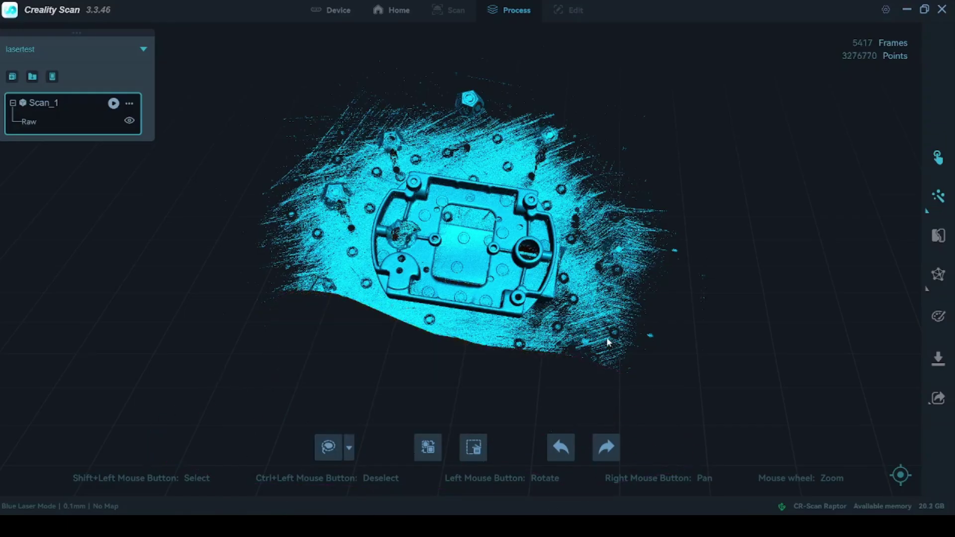
{"action": "left_click_drag", "start_coordinate": [608, 344], "coordinate": [298, 259]}
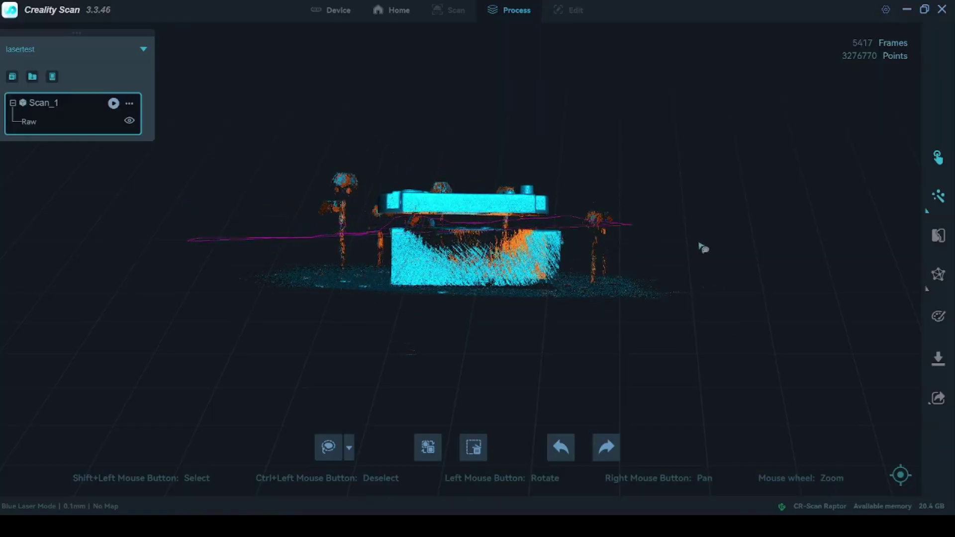
{"action": "left_click_drag", "start_coordinate": [64, 347], "coordinate": [60, 346], "text": "shift"}
{"action": "key", "text": "Delete"}
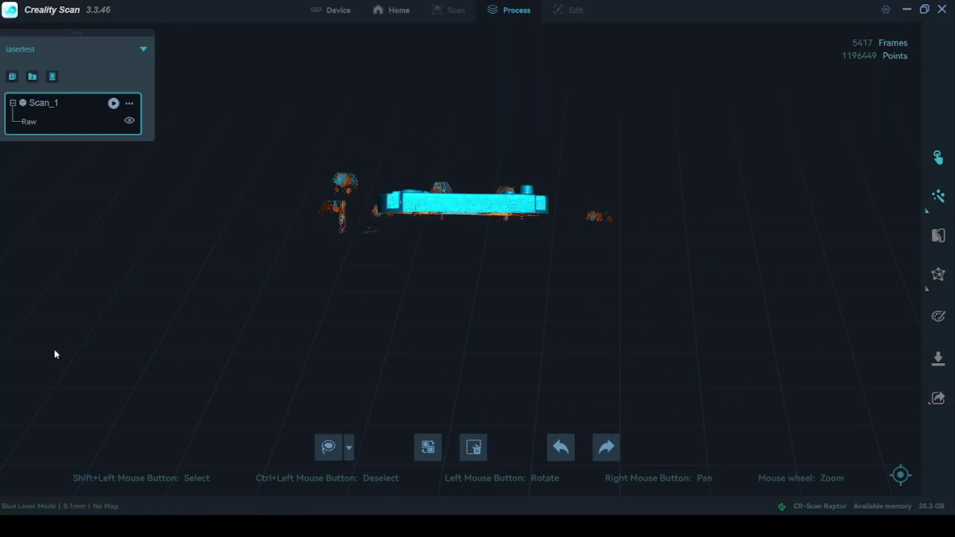
{"action": "left_click_drag", "start_coordinate": [430, 271], "coordinate": [457, 381]}
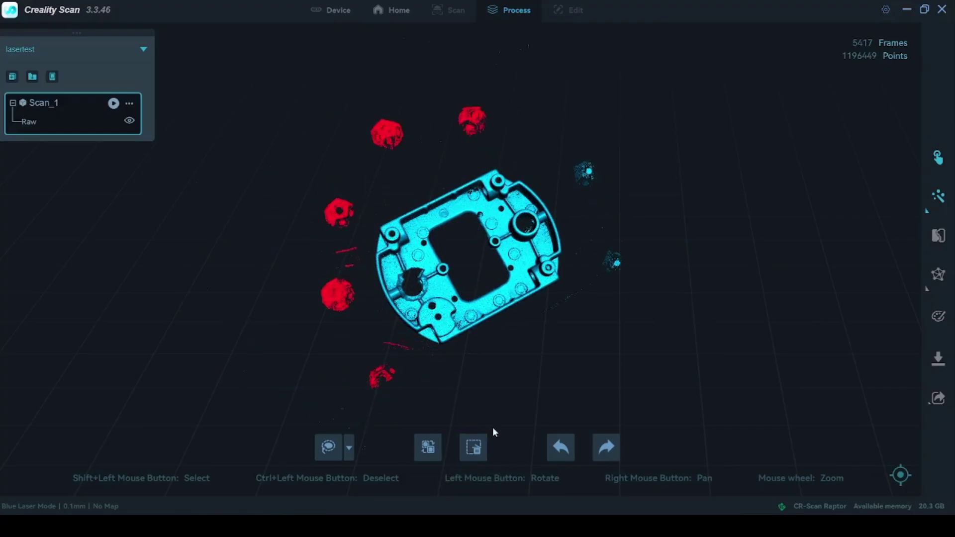
{"action": "key", "text": "Delete"}
{"action": "scroll", "coordinate": [653, 180], "scroll_direction": "up", "scroll_amount": 3}
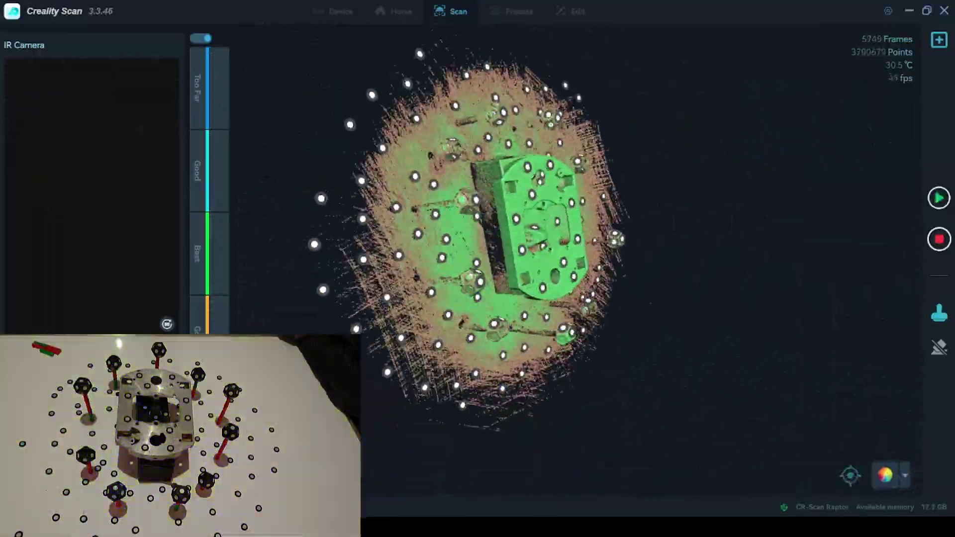
Step: Delete the floor points and three stray marker blobs from the second scan
{"action": "scroll", "coordinate": [330, 207], "scroll_direction": "up", "scroll_amount": 10}
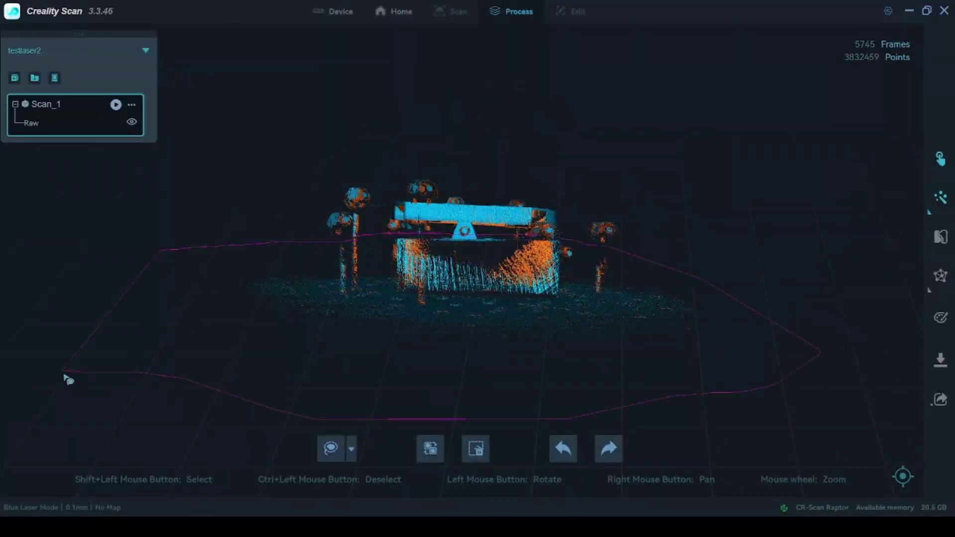
{"action": "key", "text": "Delete"}
{"action": "mouse_move", "coordinate": [68, 380]}
{"action": "left_mouse_down"}
{"action": "mouse_move", "coordinate": [548, 374]}
{"action": "mouse_move", "coordinate": [449, 147]}
{"action": "mouse_move", "coordinate": [576, 334]}
{"action": "mouse_move", "coordinate": [395, 287]}
{"action": "left_mouse_up"}
{"action": "mouse_move", "coordinate": [396, 287]}
{"action": "left_mouse_down"}
{"action": "mouse_move", "coordinate": [394, 324]}
{"action": "mouse_move", "coordinate": [464, 341]}
{"action": "mouse_move", "coordinate": [460, 268]}
{"action": "mouse_move", "coordinate": [196, 342]}
{"action": "mouse_move", "coordinate": [431, 194]}
{"action": "mouse_move", "coordinate": [695, 433]}
{"action": "mouse_move", "coordinate": [564, 277]}
{"action": "mouse_move", "coordinate": [612, 216]}
{"action": "mouse_move", "coordinate": [468, 405]}
{"action": "mouse_move", "coordinate": [473, 356]}
{"action": "mouse_move", "coordinate": [374, 336]}
{"action": "mouse_move", "coordinate": [467, 199]}
{"action": "mouse_move", "coordinate": [507, 375]}
{"action": "mouse_move", "coordinate": [662, 299]}
{"action": "left_mouse_up"}
{"action": "key", "text": "Delete"}
{"action": "key", "text": "Delete"}
{"action": "key", "text": "Delete"}
Step: Load both Scan_1 captures for merging, reject the automatic result, and switch to Manual Merging
{"action": "left_click", "coordinate": [940, 197]}
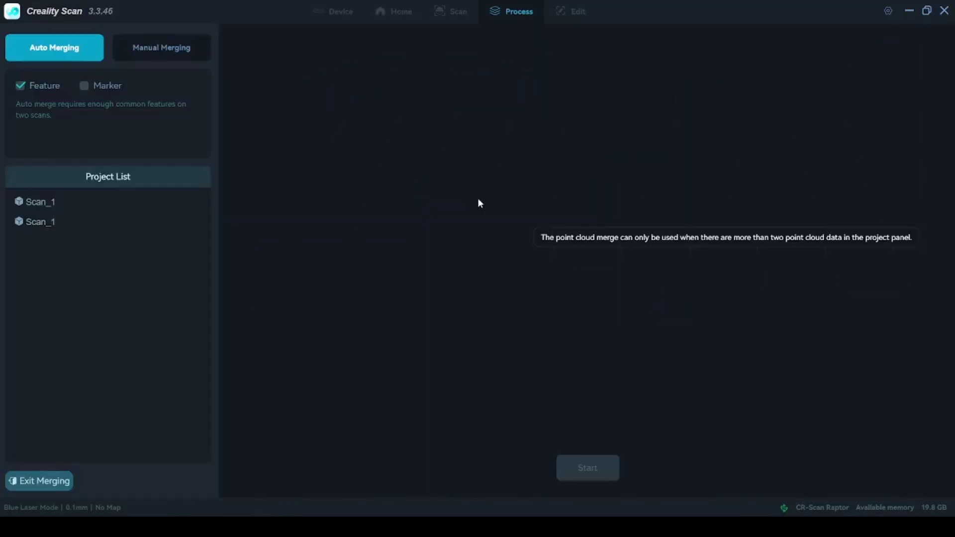
{"action": "left_click", "coordinate": [47, 202]}
{"action": "left_click", "coordinate": [44, 221]}
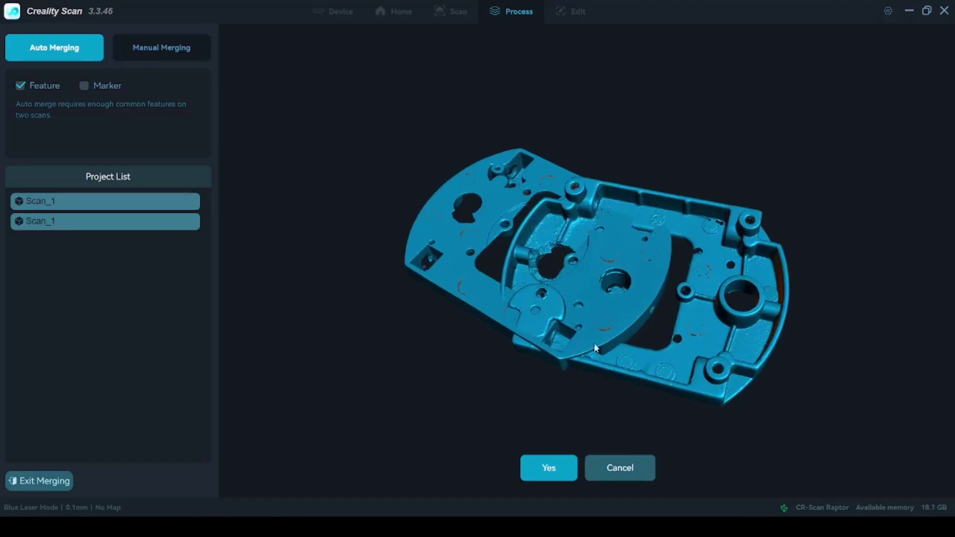
{"action": "left_click", "coordinate": [625, 471]}
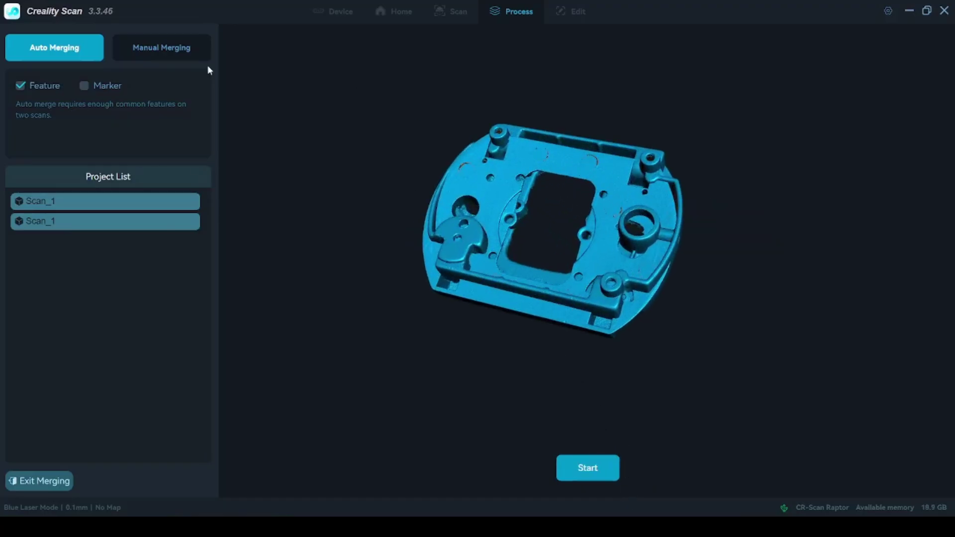
{"action": "left_click", "coordinate": [160, 46]}
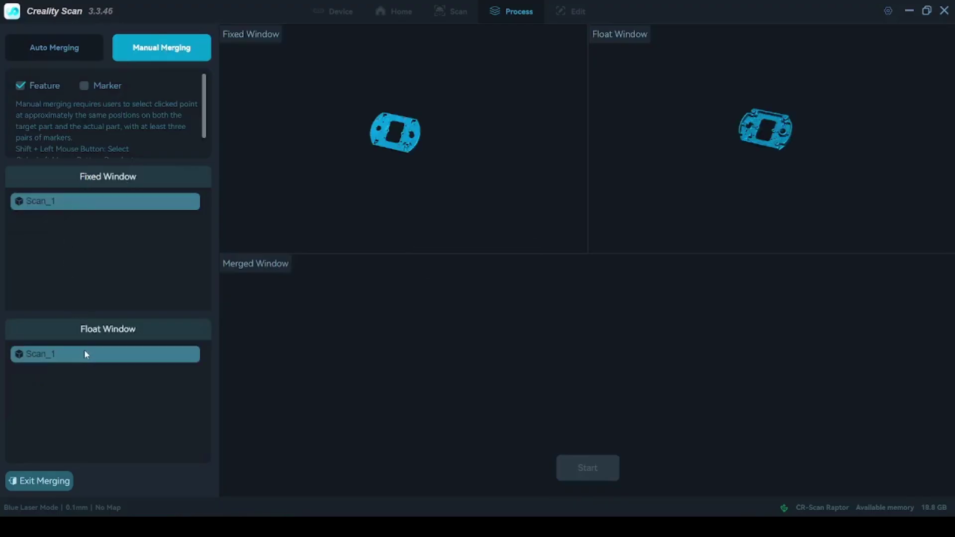
Step: Pick matching points on the fixed and float scans and accept the manual merge
{"action": "left_click", "coordinate": [427, 95], "text": "shift"}
{"action": "left_click_drag", "start_coordinate": [383, 110], "coordinate": [494, 168]}
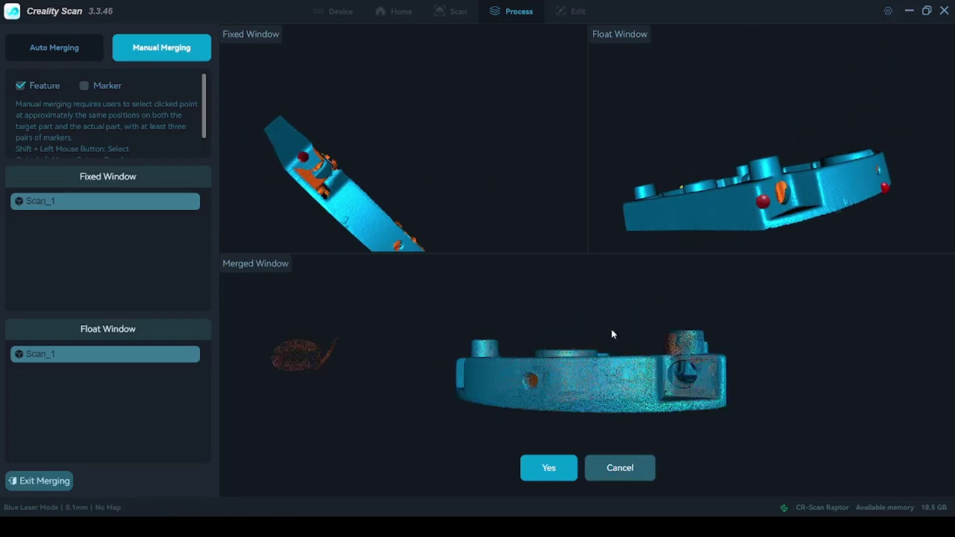
{"action": "left_click", "coordinate": [546, 474]}
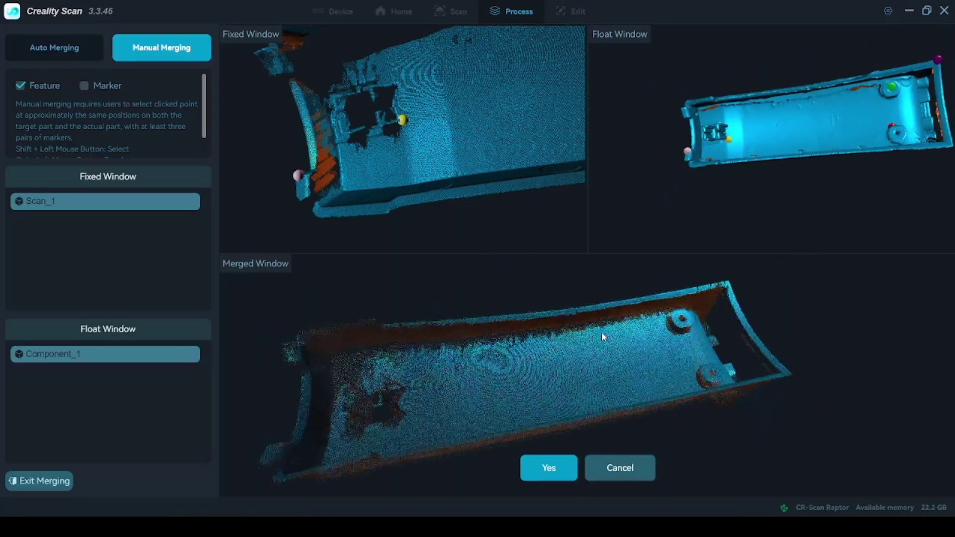
{"action": "mouse_move", "coordinate": [601, 332]}
{"action": "left_mouse_down"}
{"action": "mouse_move", "coordinate": [618, 272]}
{"action": "mouse_move", "coordinate": [580, 358]}
{"action": "left_mouse_up"}
Step: Accept the merged Component_1 point cloud of 1196501 points
{"action": "left_click", "coordinate": [548, 467]}
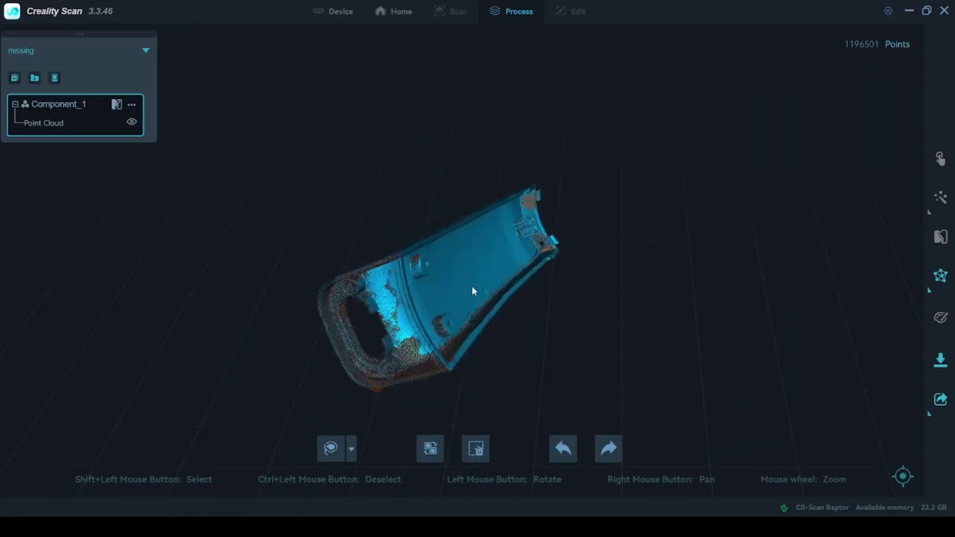